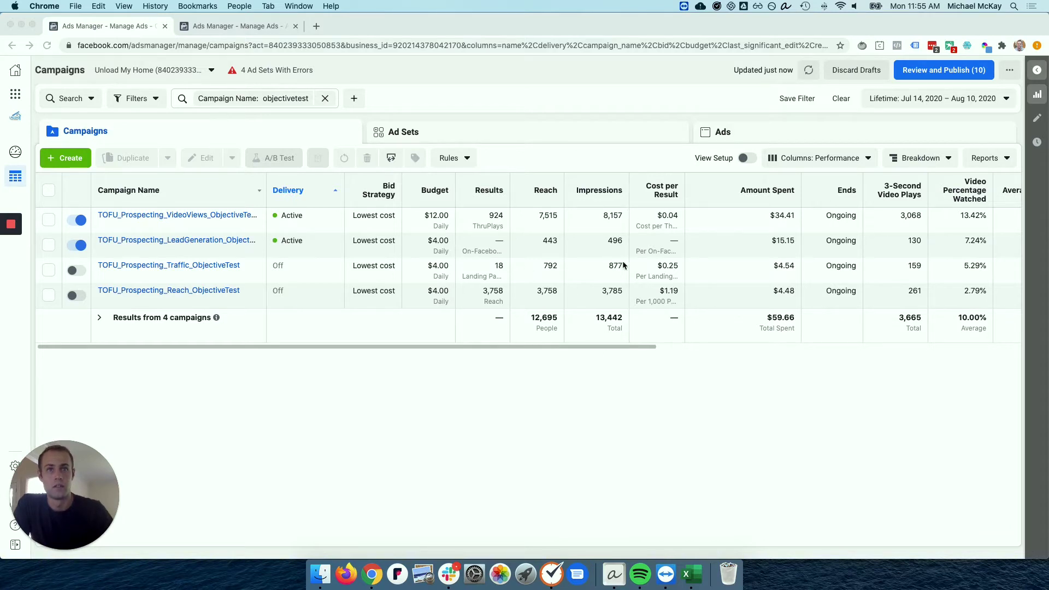
Show the Video Engagement columns and check the VideoViews campaign's cost per 10-second video view.
left_click(865, 162)
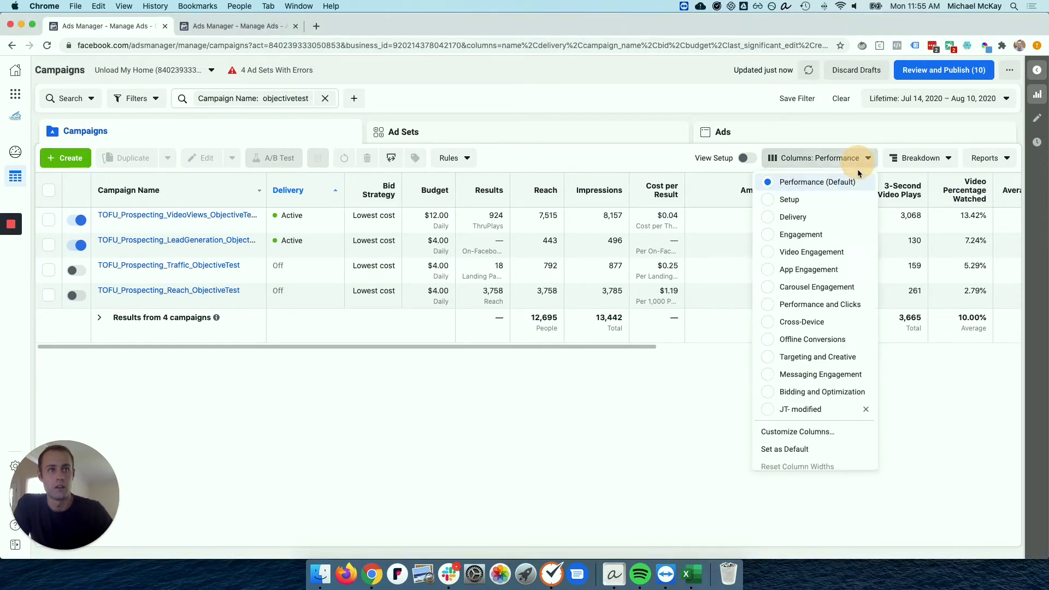
left_click(827, 252)
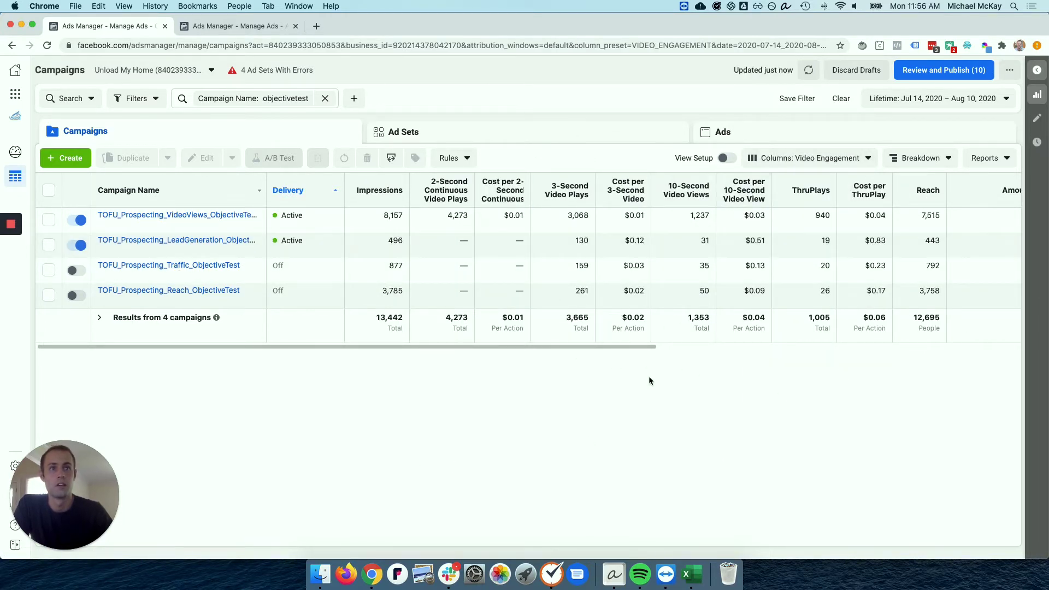
left_click_drag(647, 346, 654, 348)
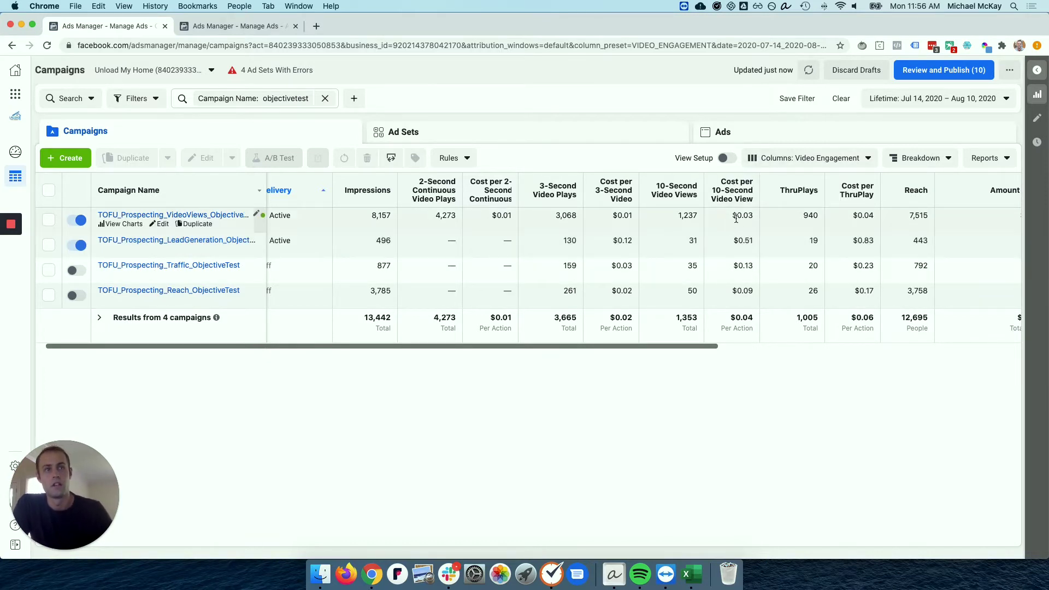
left_click_drag(733, 218, 750, 217)
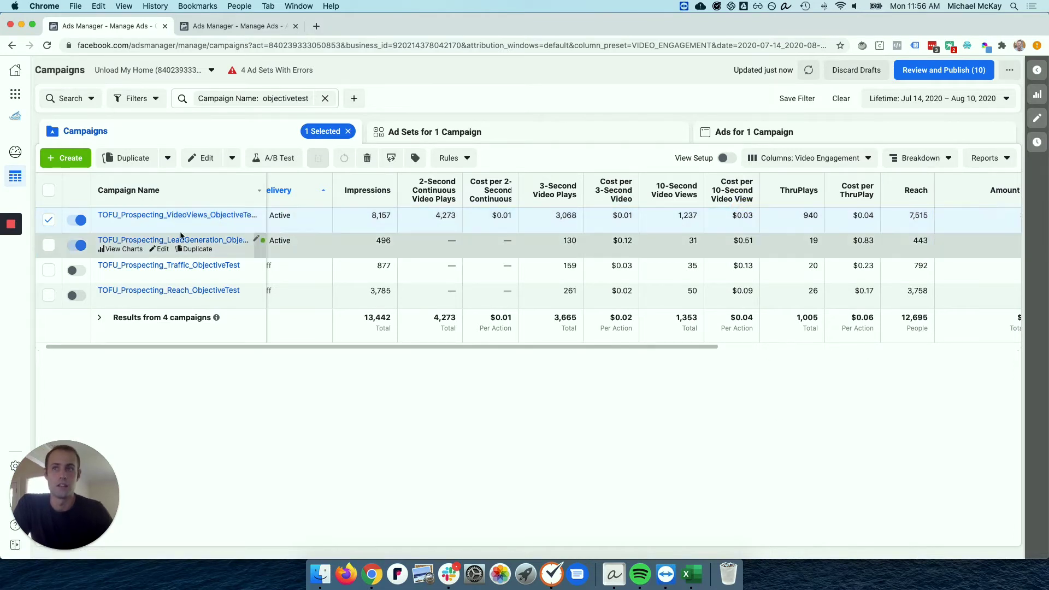
left_click(49, 220)
Switch the table to the Performance and Clicks columns and check the Traffic campaign's CPC (All).
left_click(792, 158)
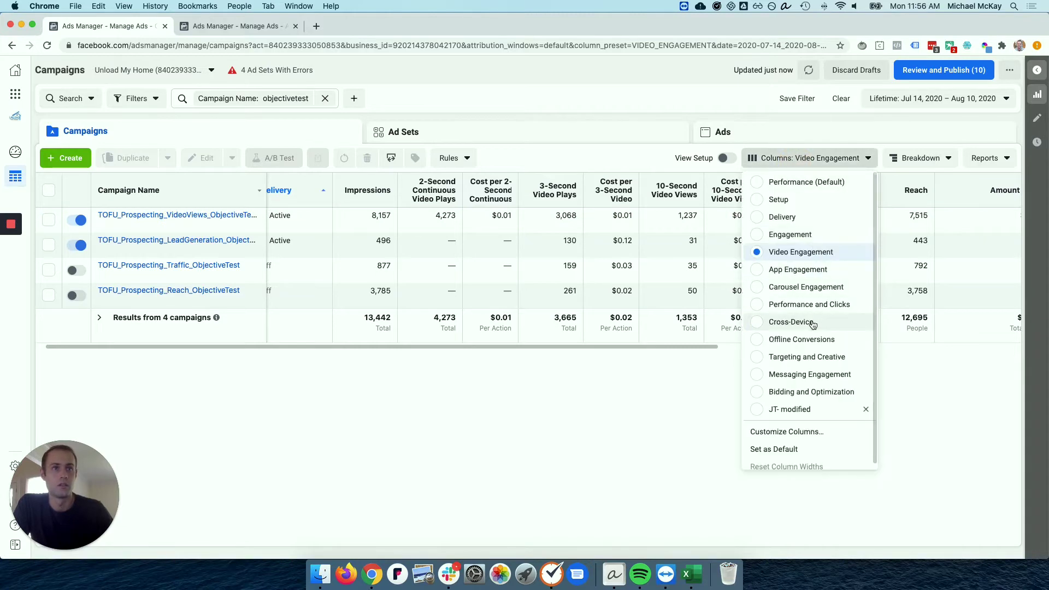
left_click(821, 305)
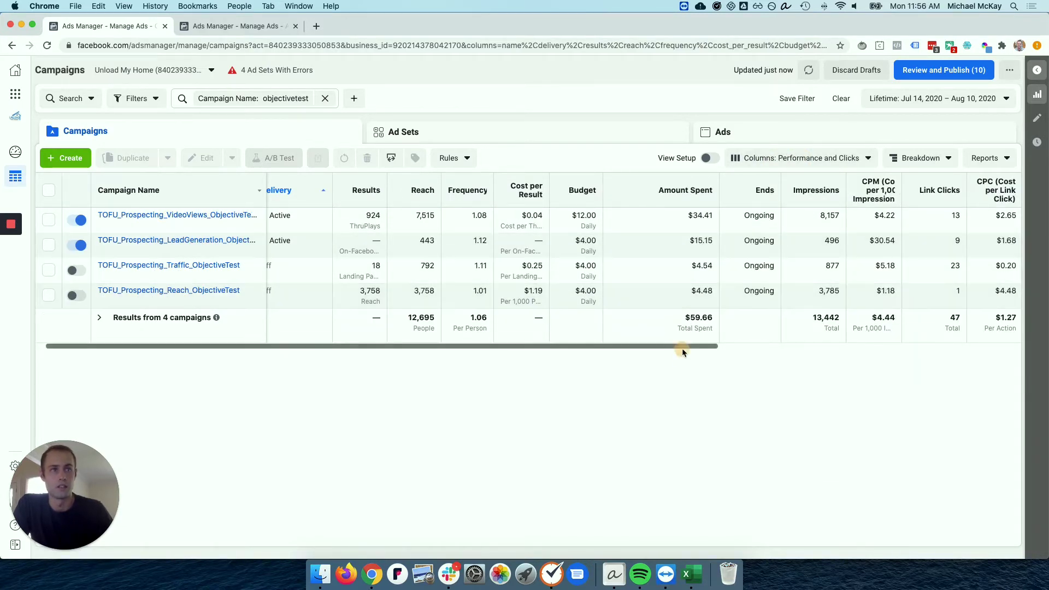
left_click_drag(681, 349, 1019, 348)
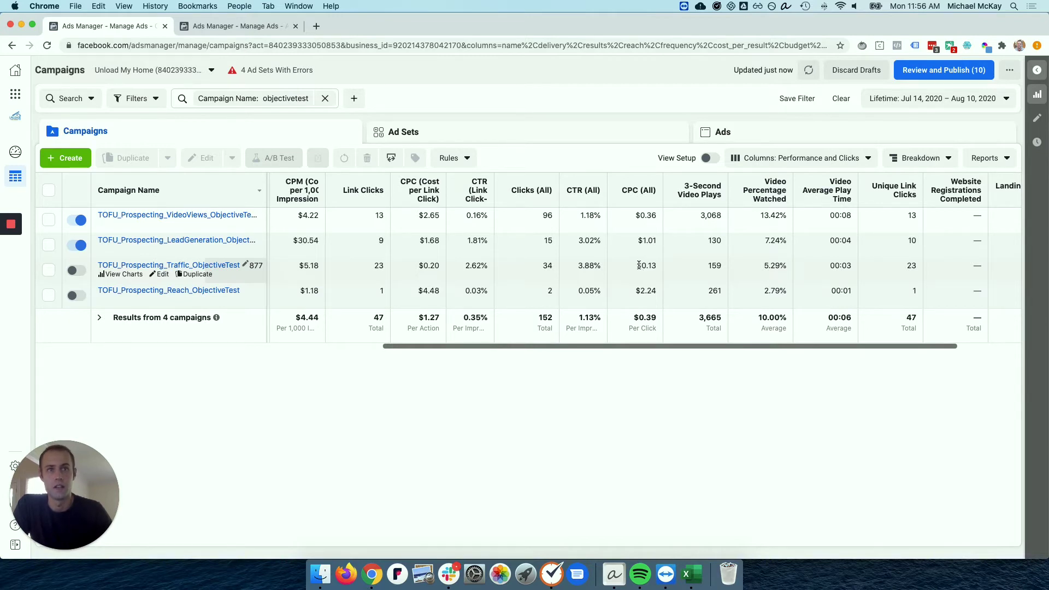
left_click_drag(639, 265, 654, 267)
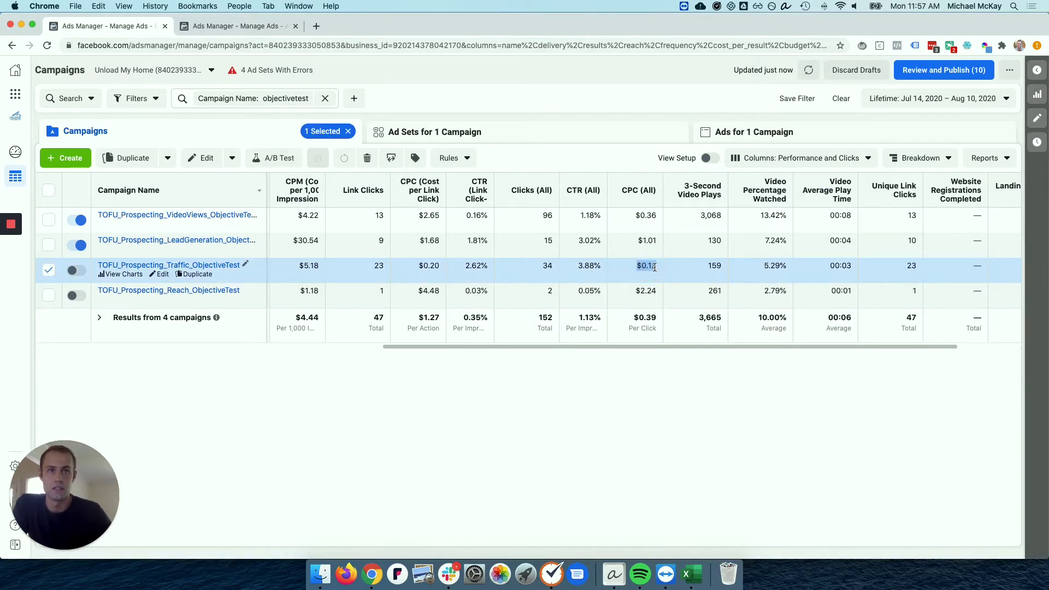
left_click(654, 267)
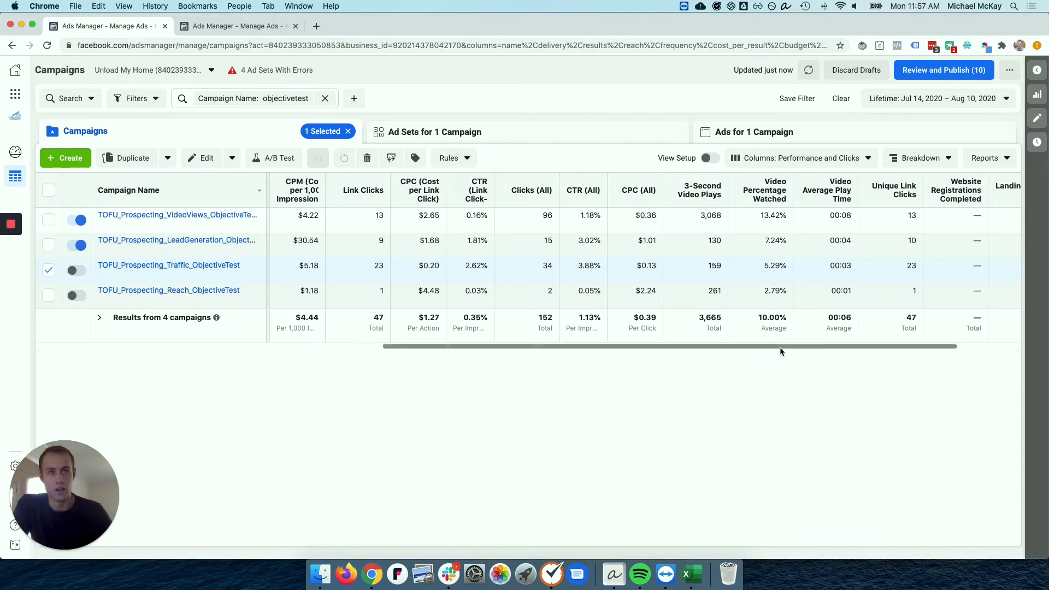
left_click(48, 269)
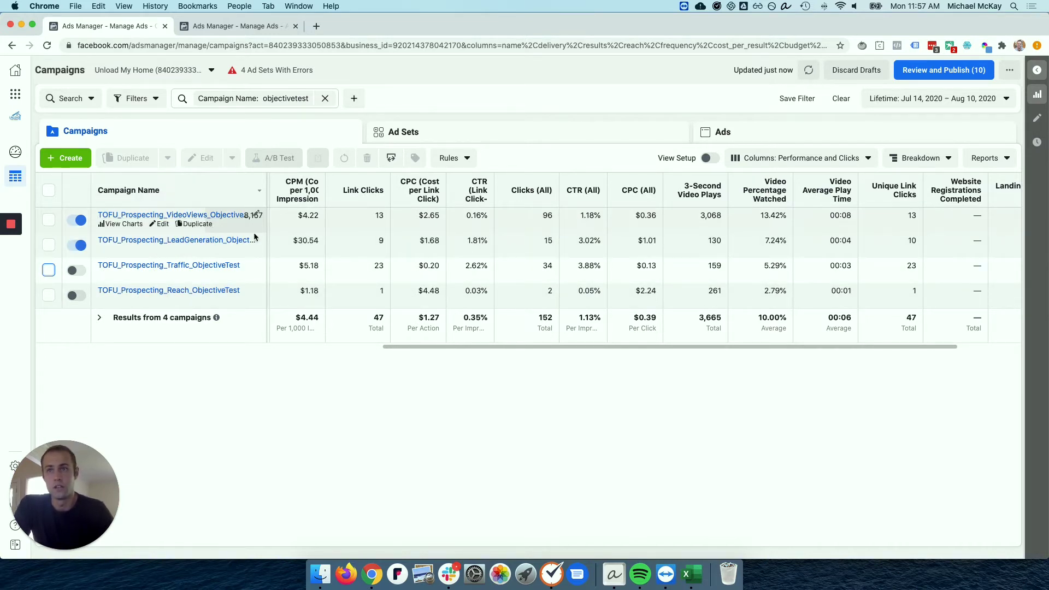
Examine the LeadGeneration campaign's reach and its CPM compared with the other campaigns, leaving no campaign selected.
left_click_drag(534, 347, 98, 345)
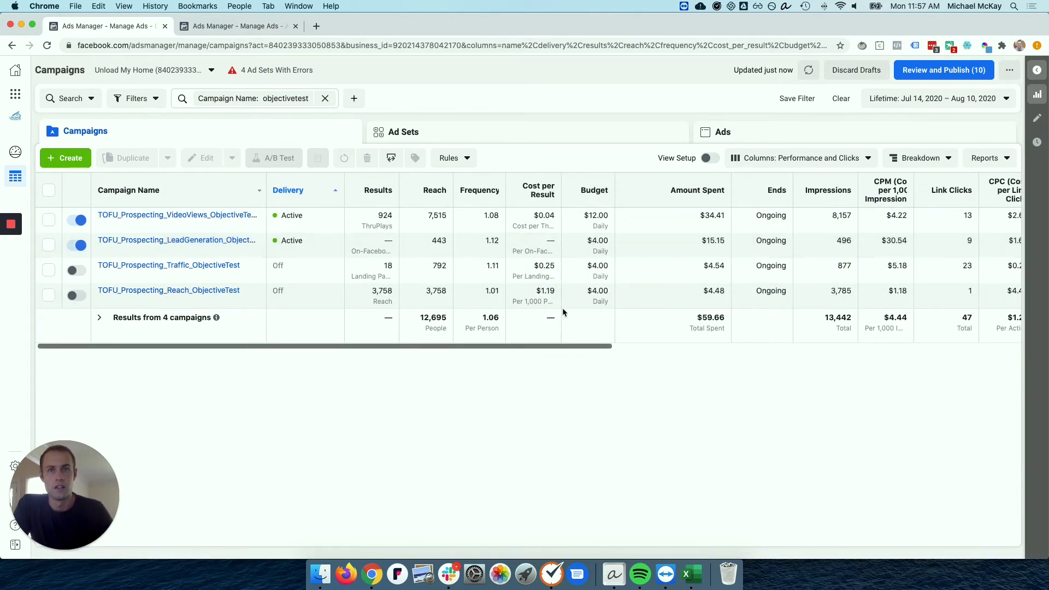
left_click(435, 240)
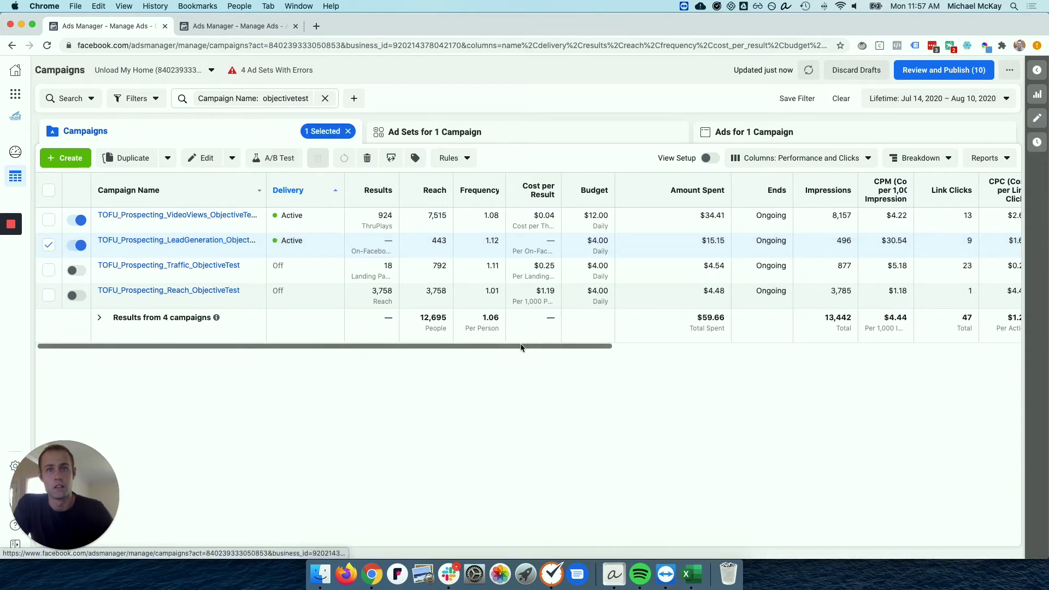
left_click_drag(521, 348, 526, 351)
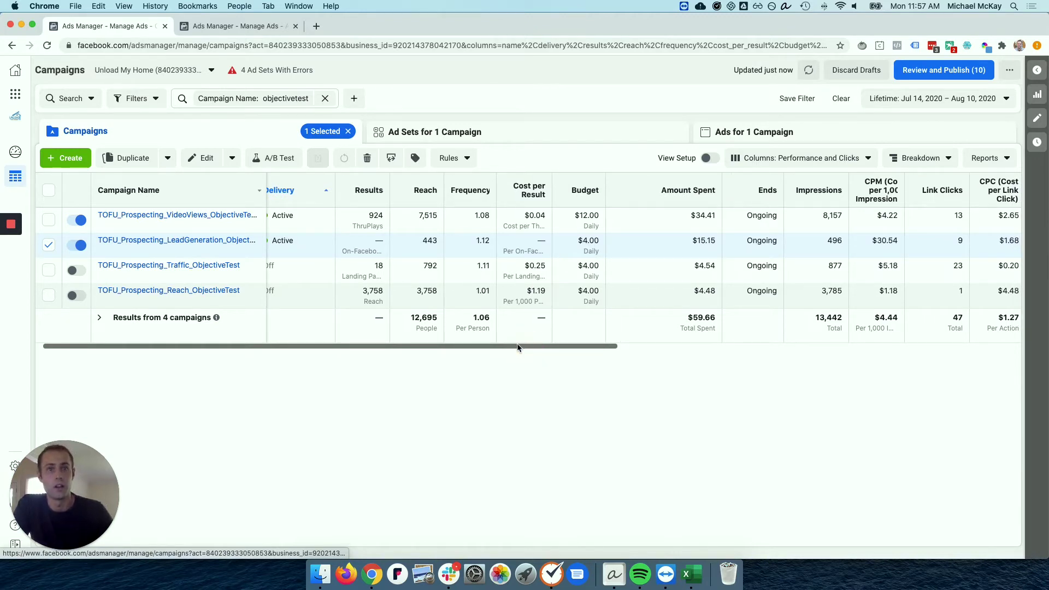
left_click_drag(518, 347, 604, 346)
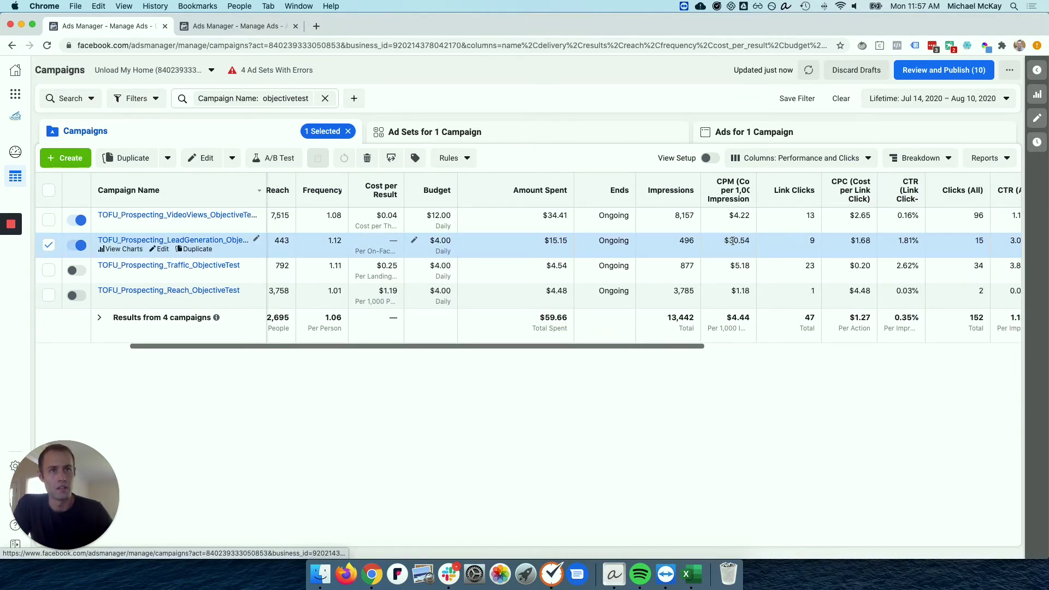
mouse_move(749, 239)
left_mouse_down()
mouse_move(722, 240)
mouse_move(748, 256)
left_mouse_up()
left_click(667, 435)
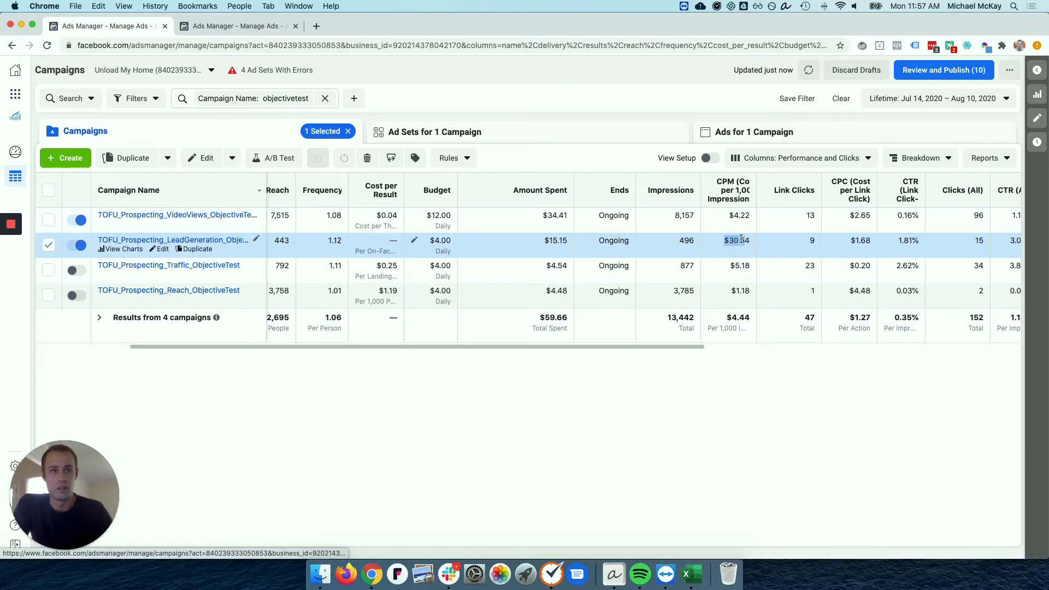
left_click(741, 239)
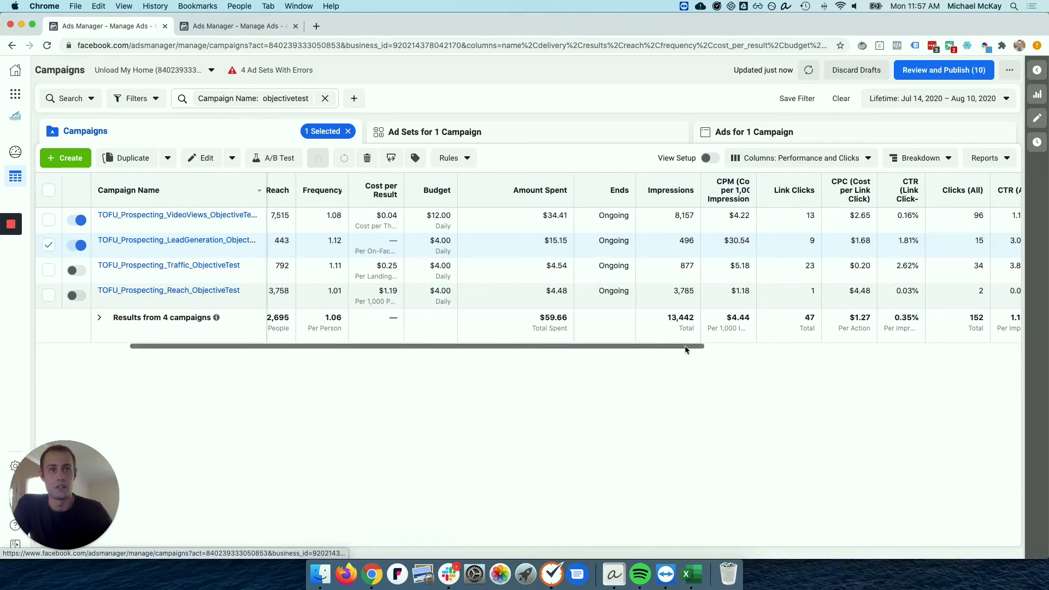
left_click_drag(687, 350, 486, 373)
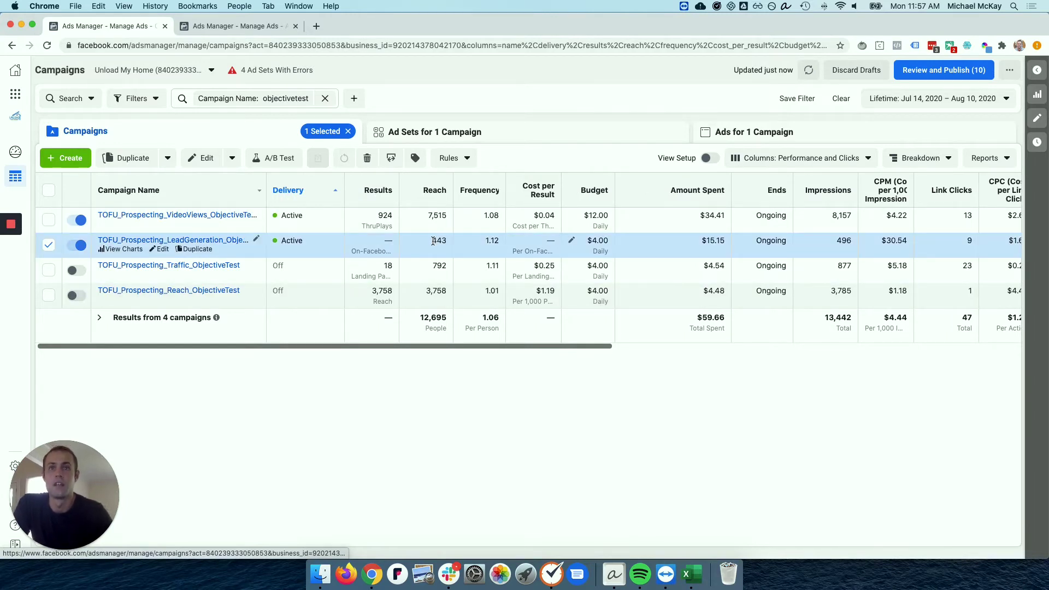
left_click(48, 245)
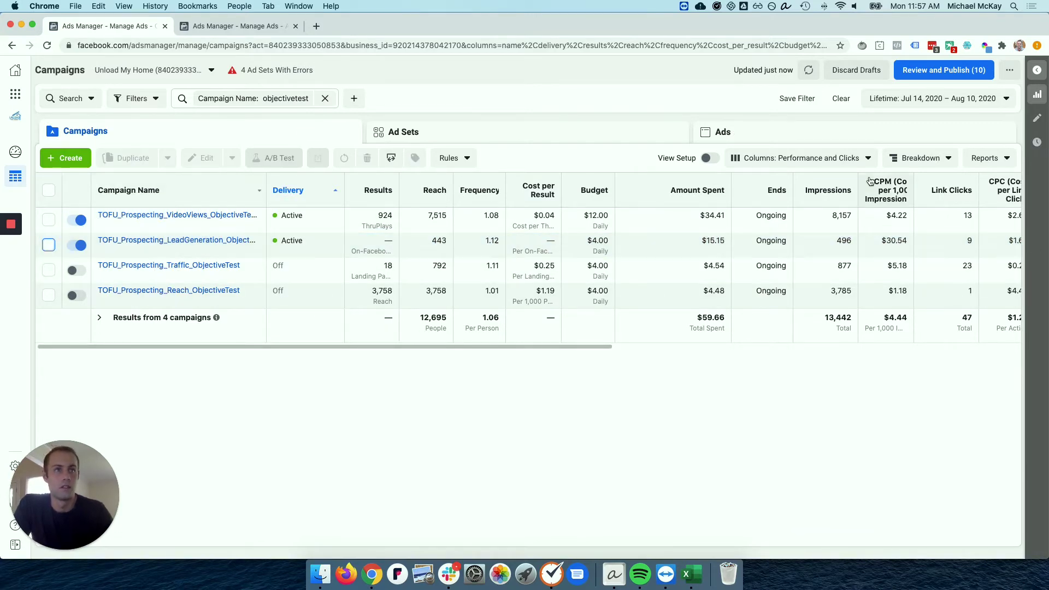
Break down the campaign results by age using the delivery breakdown.
left_click(949, 164)
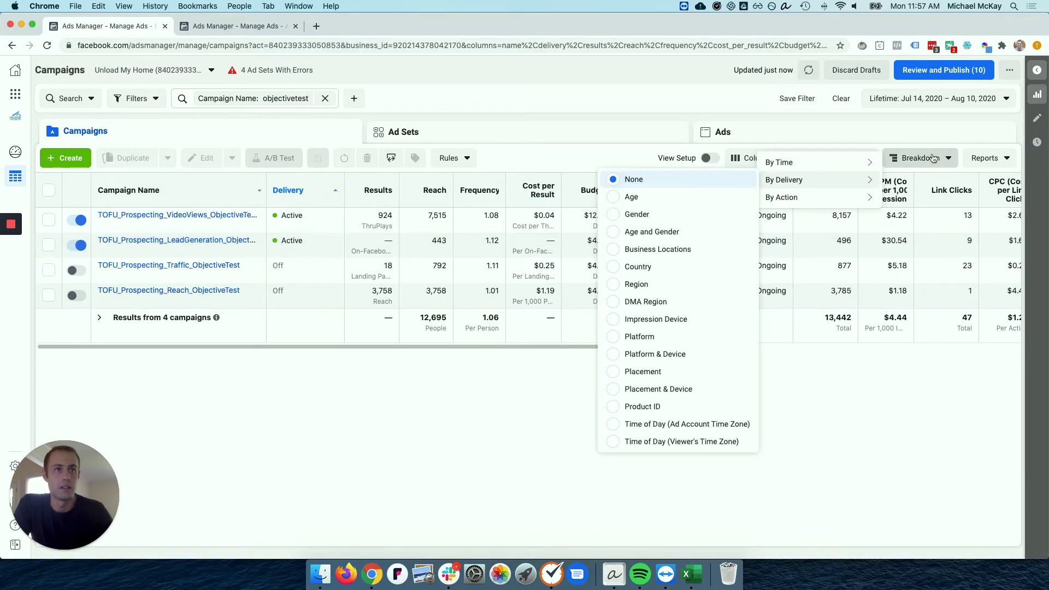
mouse_move(814, 187)
left_click(650, 197)
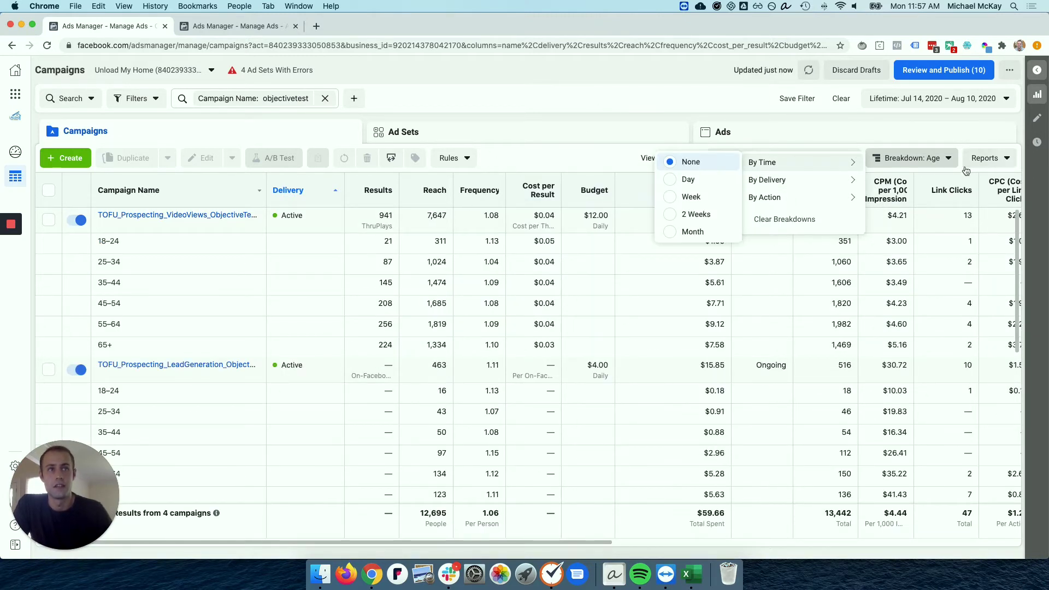
left_click(925, 164)
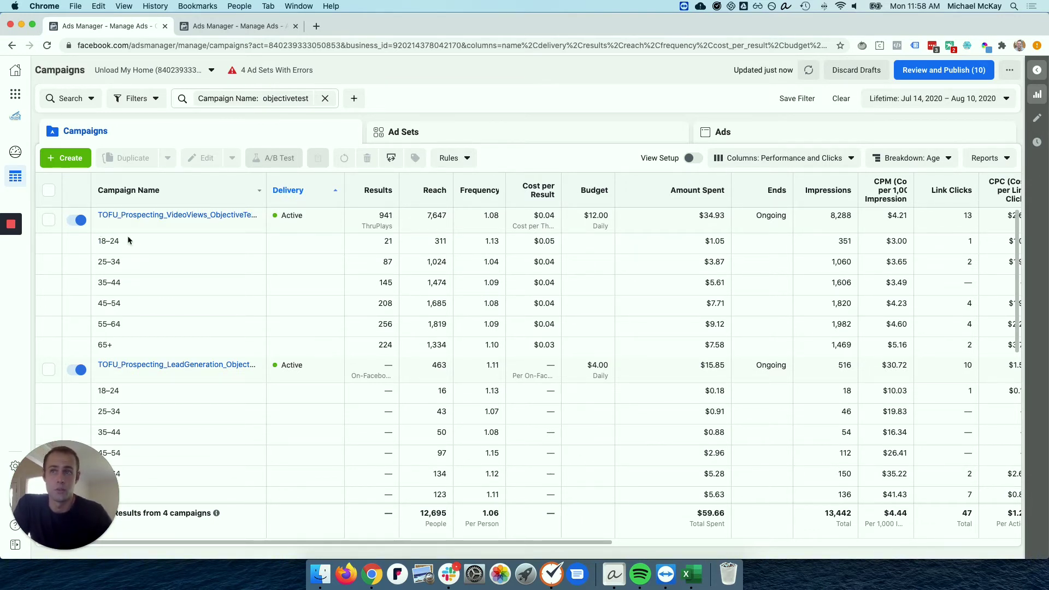
Examine the VideoViews campaign's reach in the 18–24 and 25–34 age groups.
double_click(122, 264)
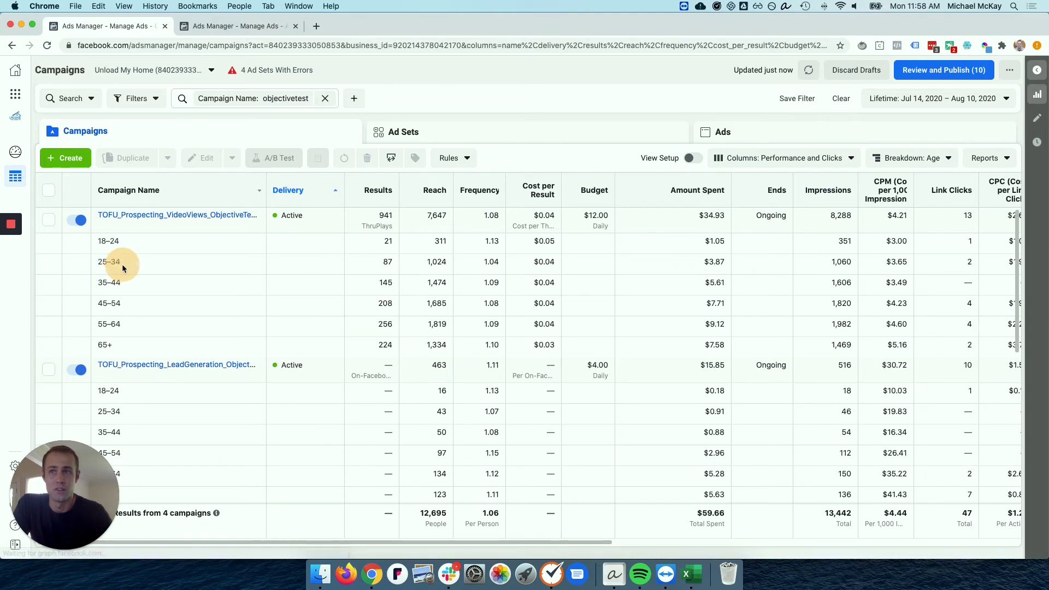
left_click(50, 220)
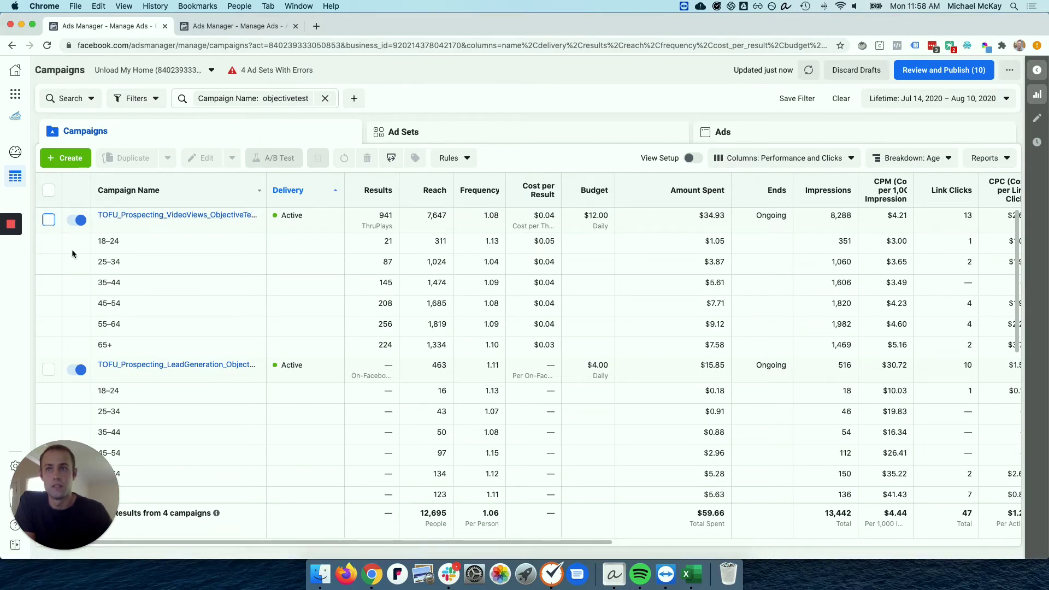
double_click(437, 240)
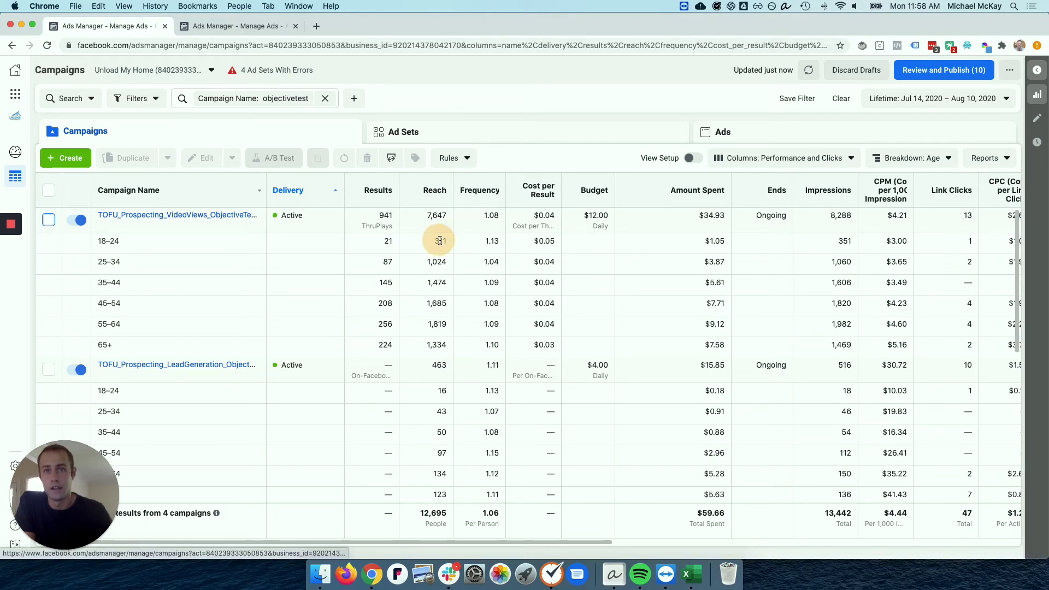
left_click(435, 262)
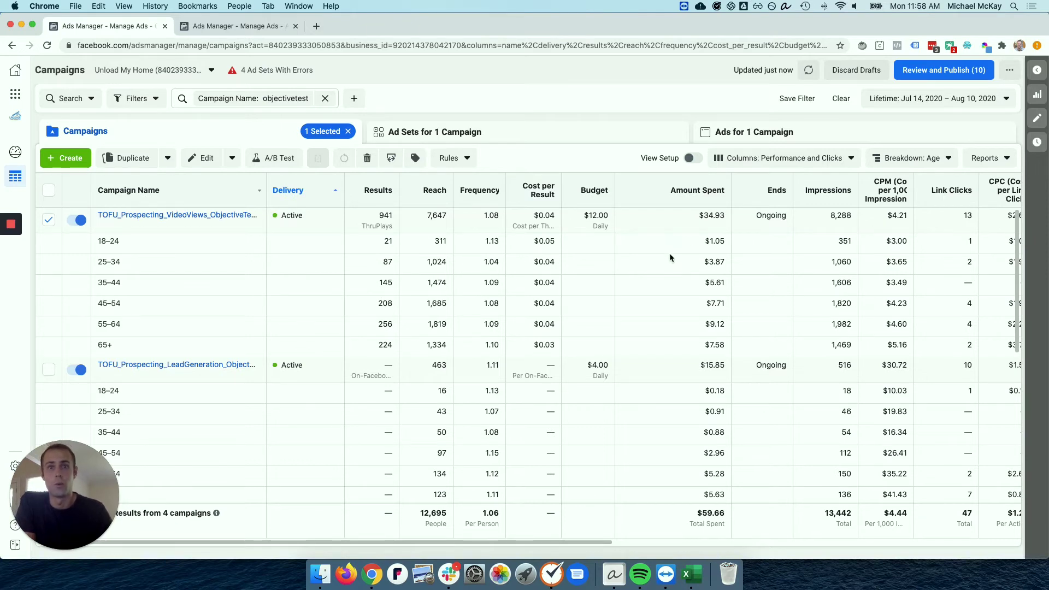
Compare the age-group results of the VideoViews, LeadGeneration, Traffic and Reach campaigns.
scroll(671, 257, "down", 4)
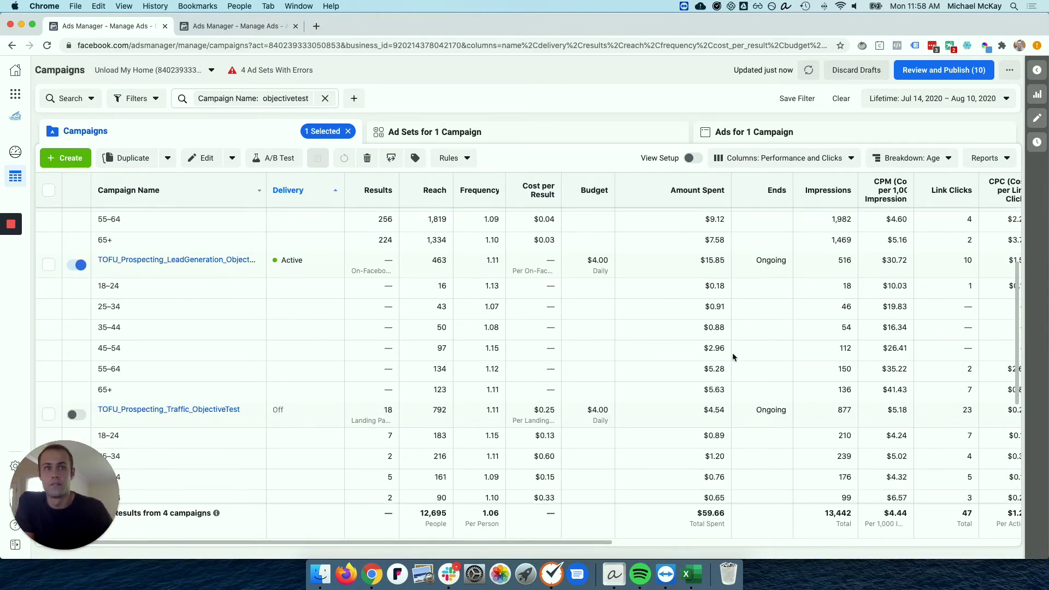
scroll(492, 328, "down", 8)
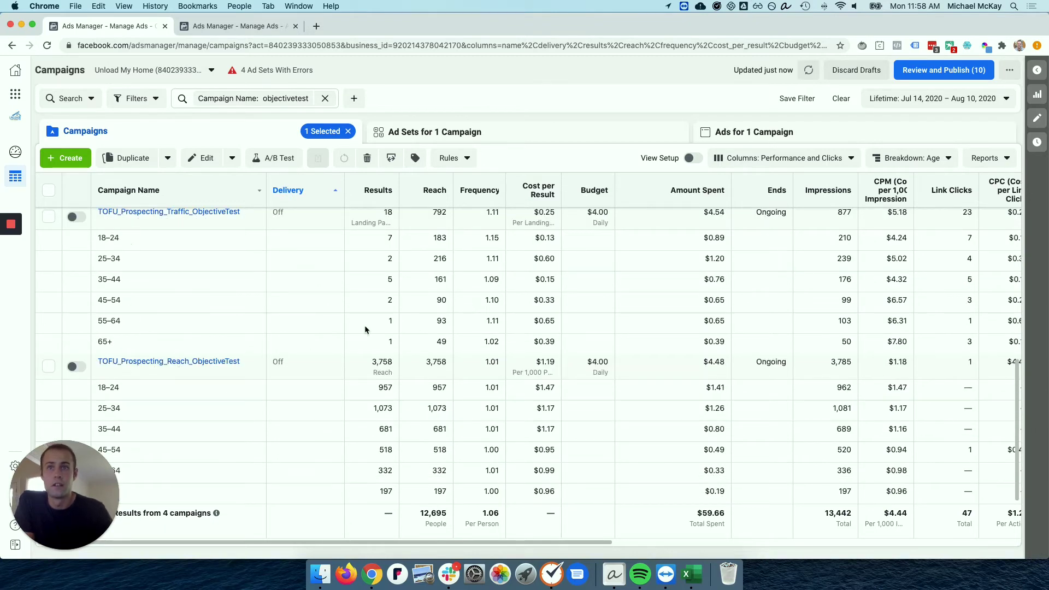
scroll(503, 324, "up", 1)
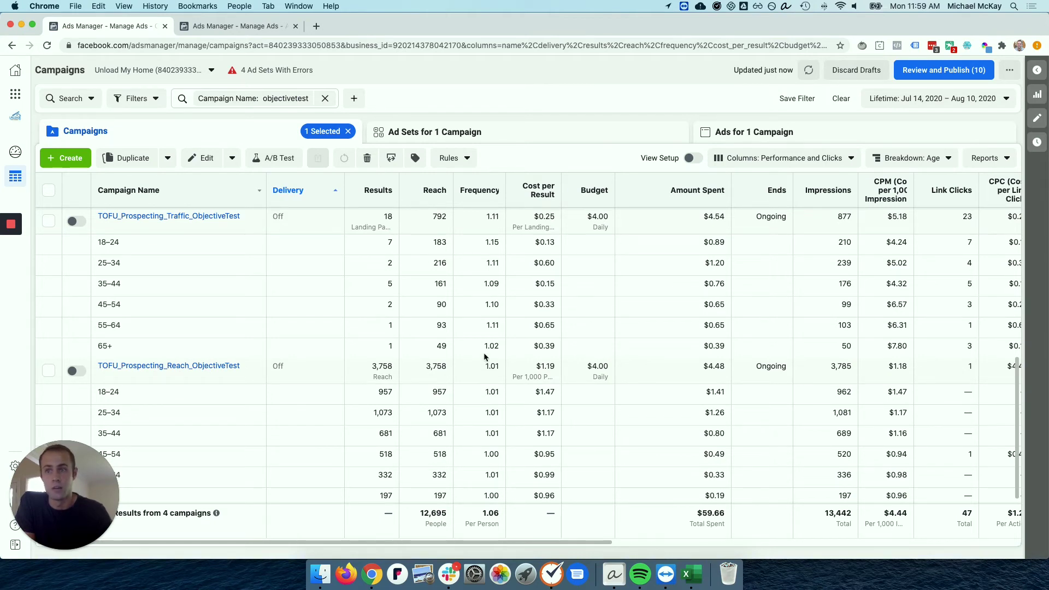
scroll(499, 312, "up", 5)
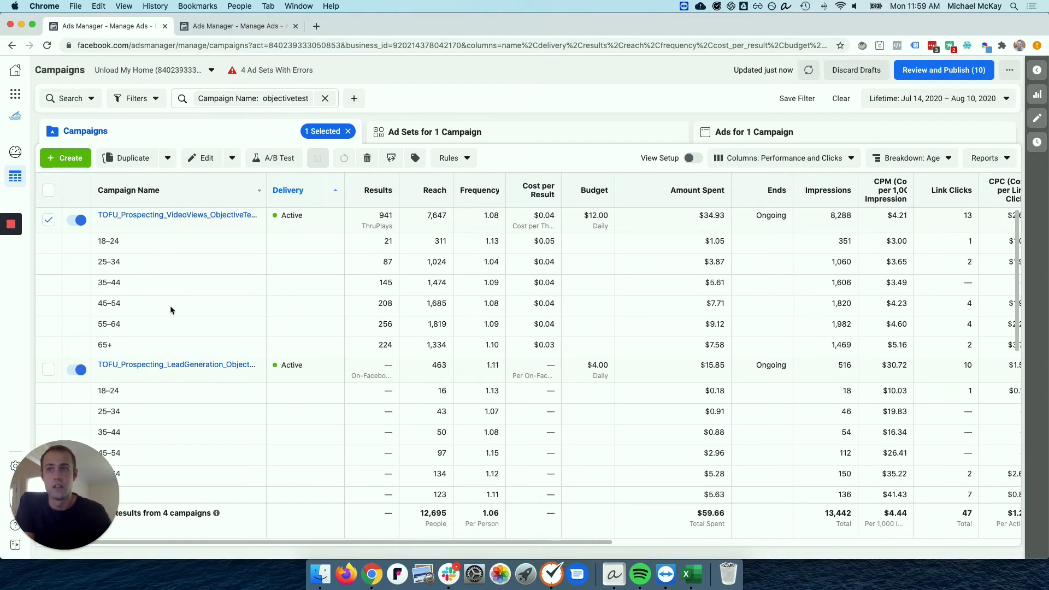
scroll(448, 274, "down", 6)
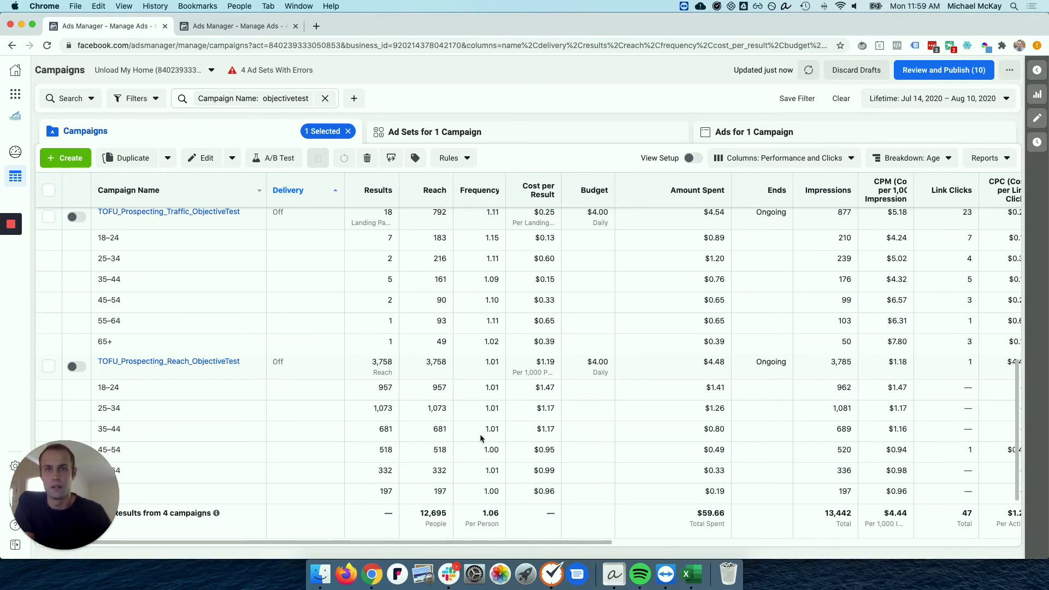
Examine the LeadGeneration campaign's reach in the 45–54, 55–64 and 65+ age groups.
scroll(474, 312, "up", 1)
scroll(476, 306, "up", 5)
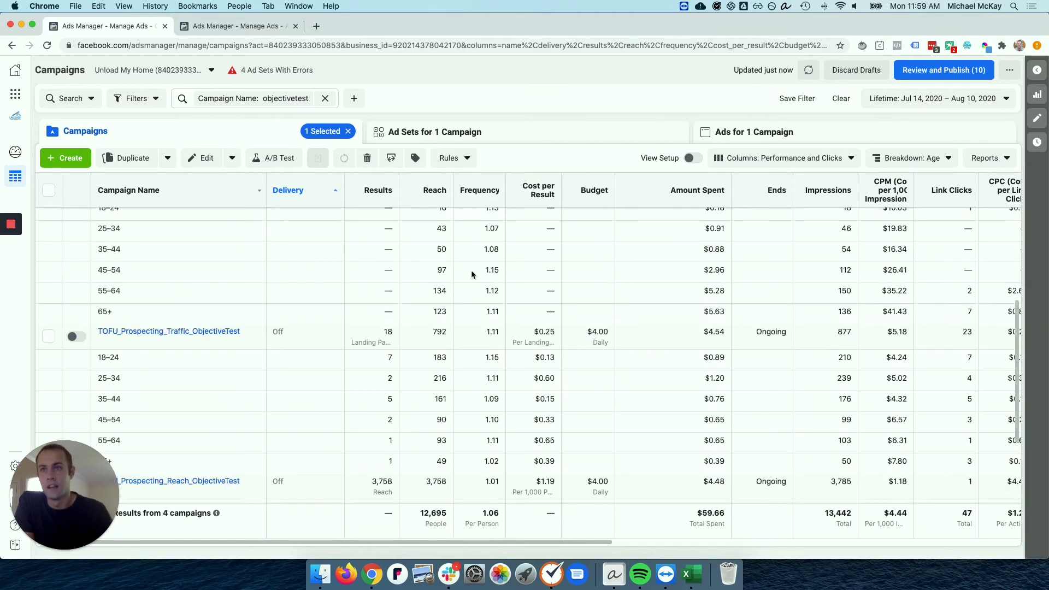
scroll(391, 357, "up", 2)
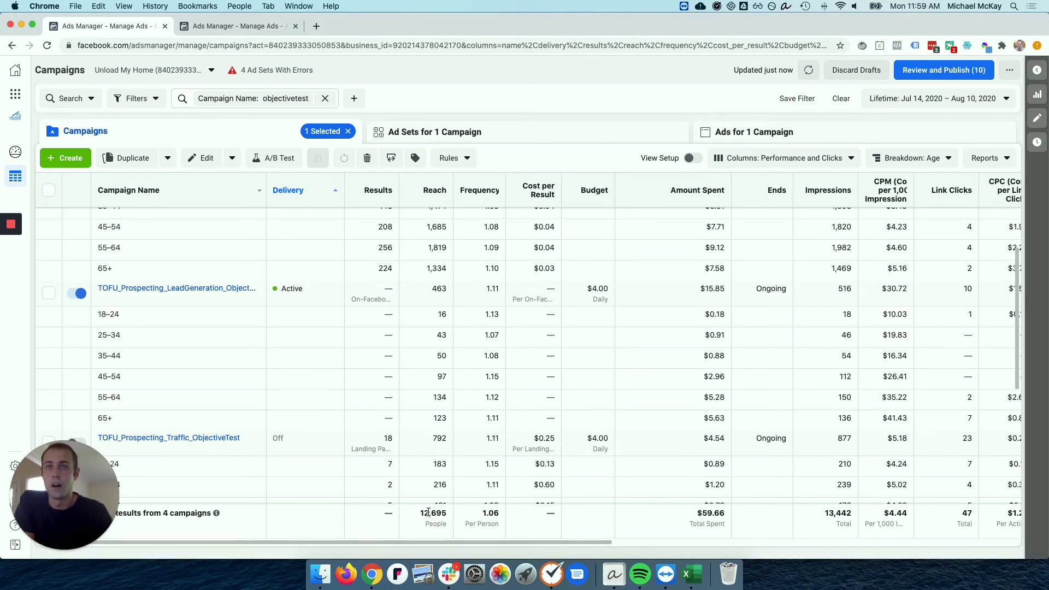
double_click(445, 399)
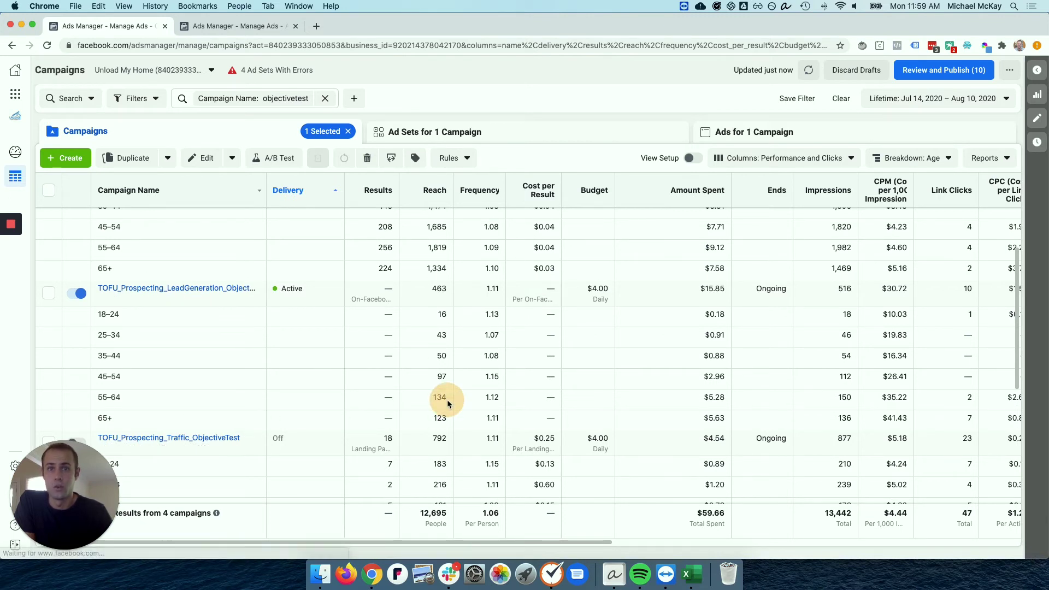
left_click(446, 419)
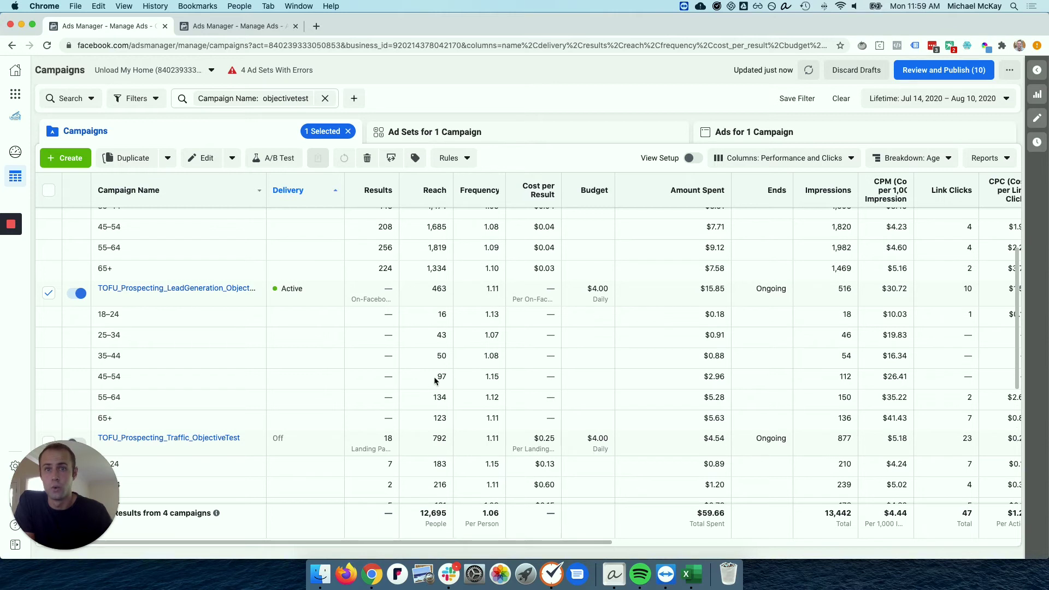
left_click_drag(440, 375, 447, 389)
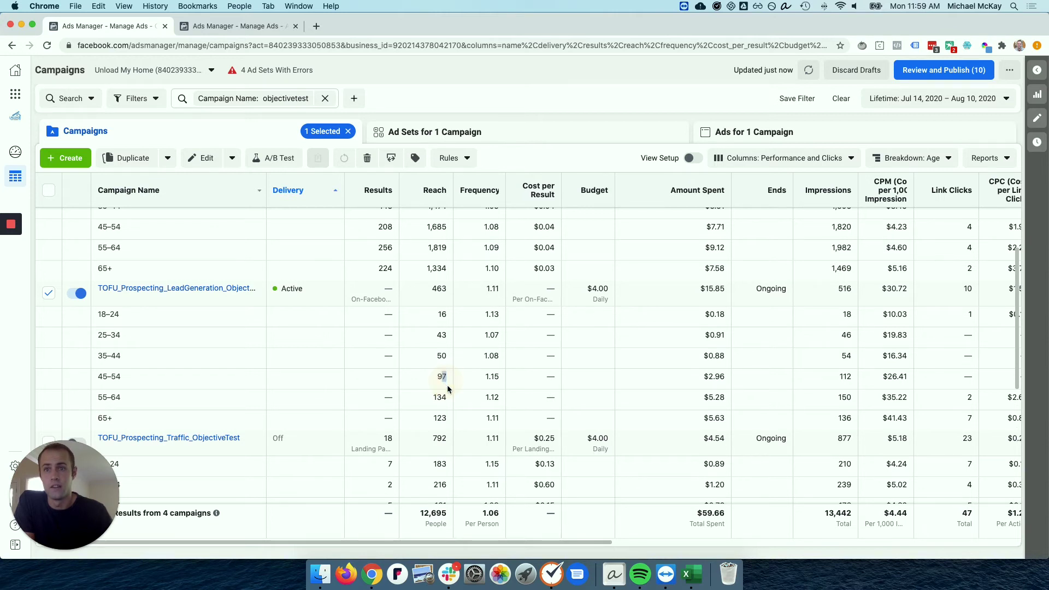
Examine the LeadGeneration campaign's reach, link click-through rate and overall CTR in the 65+ age group.
double_click(441, 418)
left_click(442, 420)
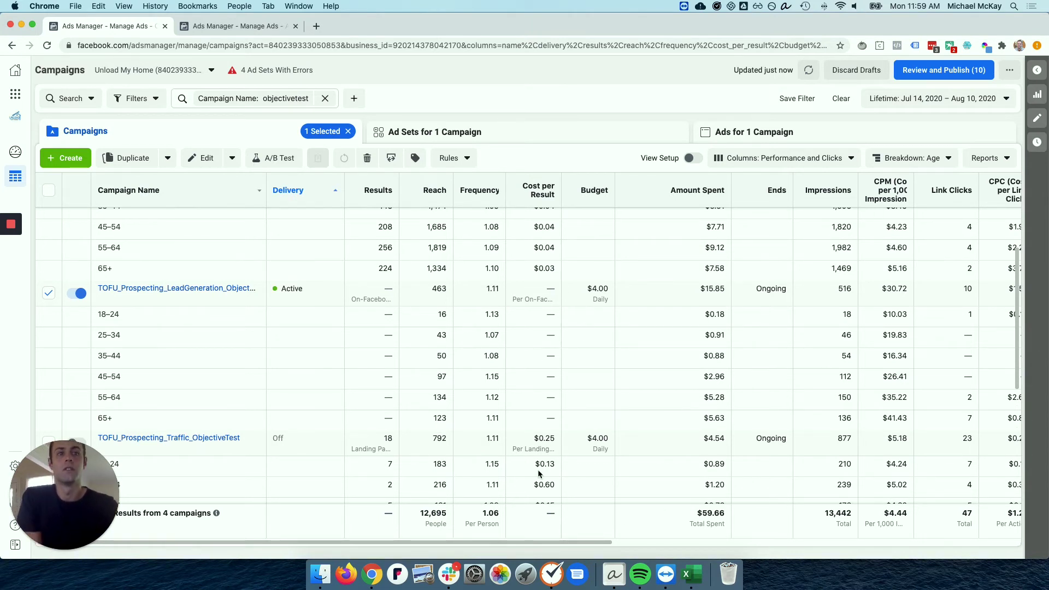
left_click(570, 542)
left_click_drag(576, 544, 839, 561)
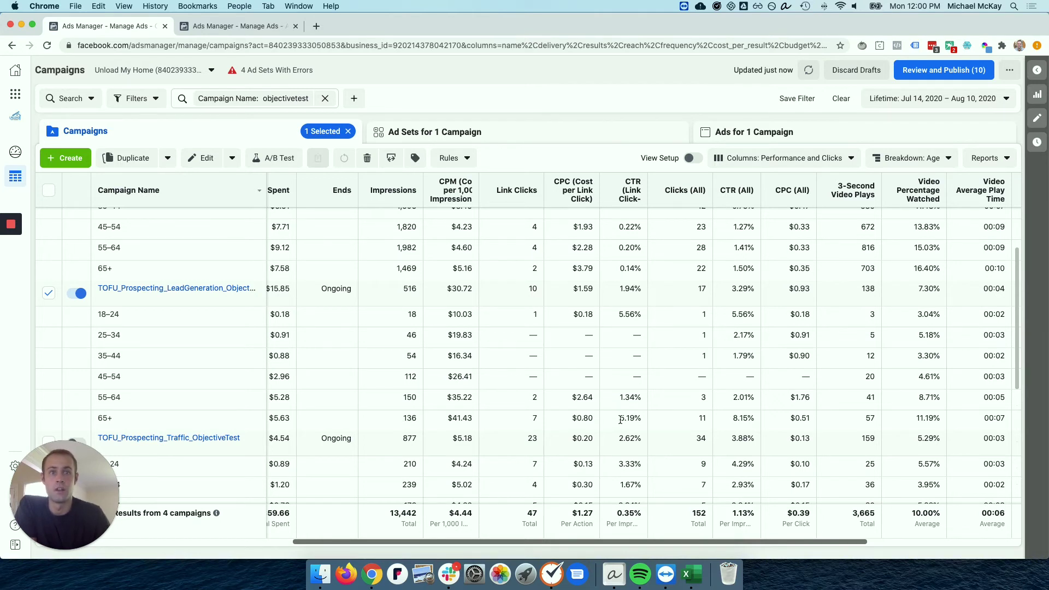
left_click_drag(621, 420, 669, 422)
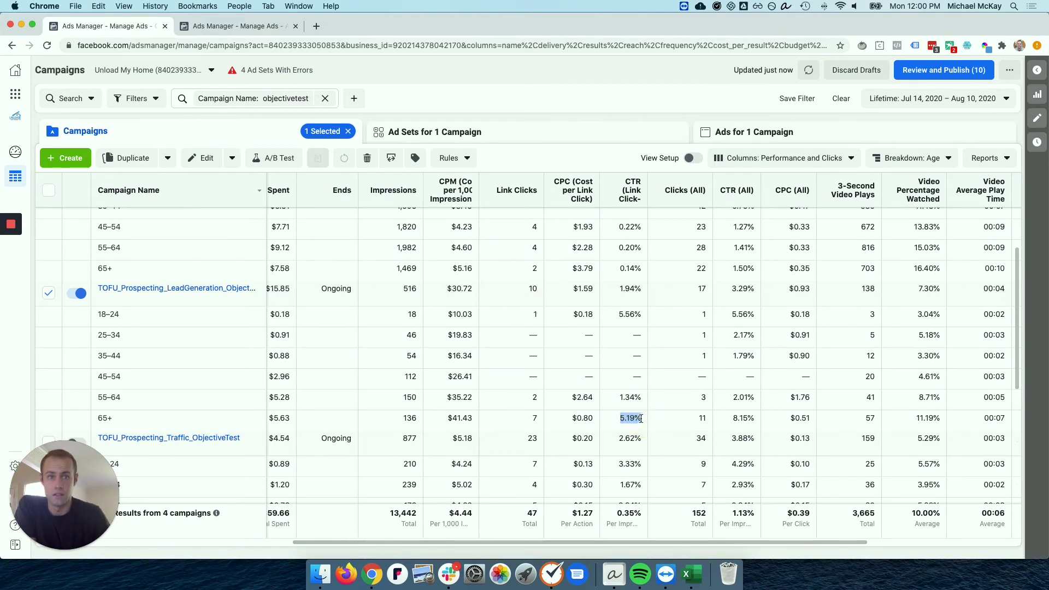
left_click(639, 421)
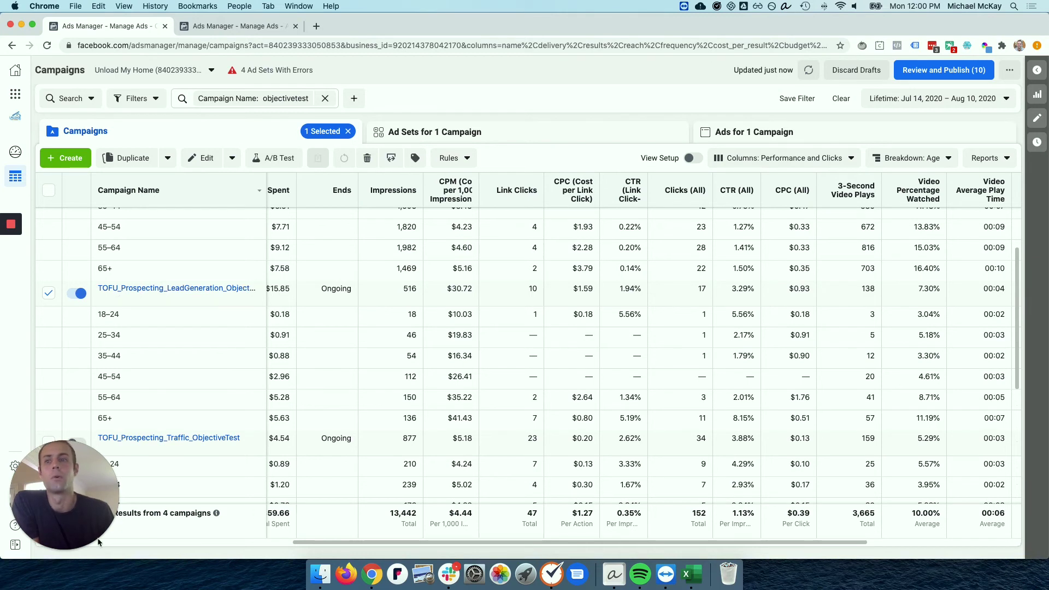
left_click(137, 543)
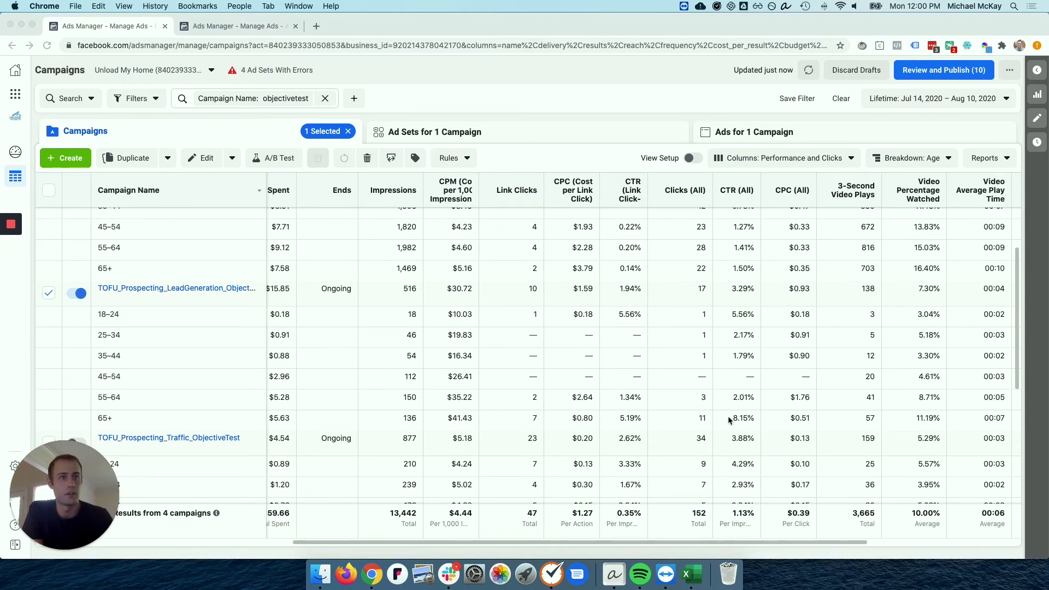
left_click_drag(732, 418, 751, 418)
left_click(751, 419)
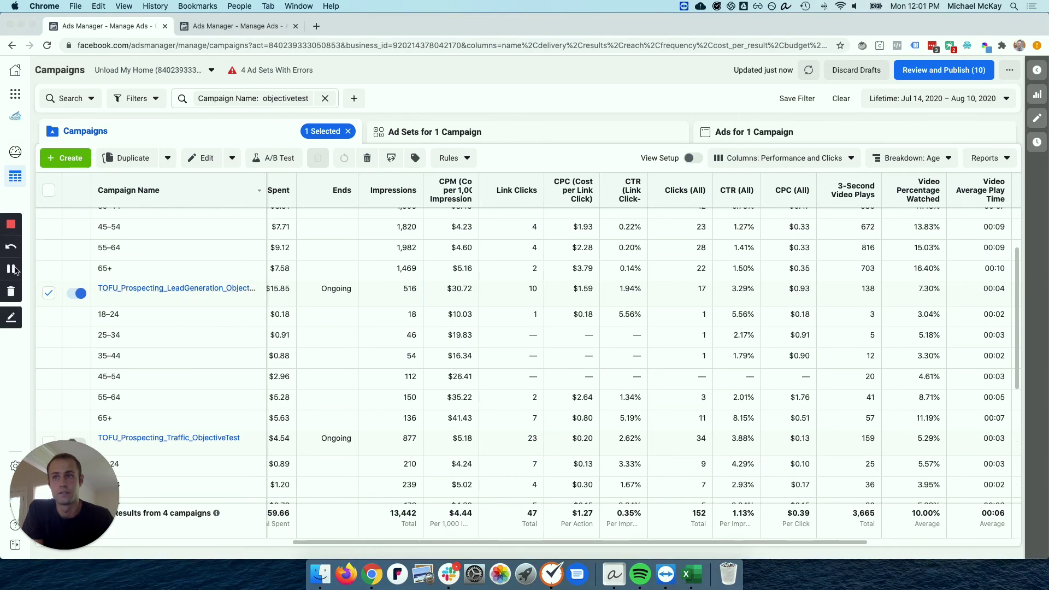
left_click(11, 268)
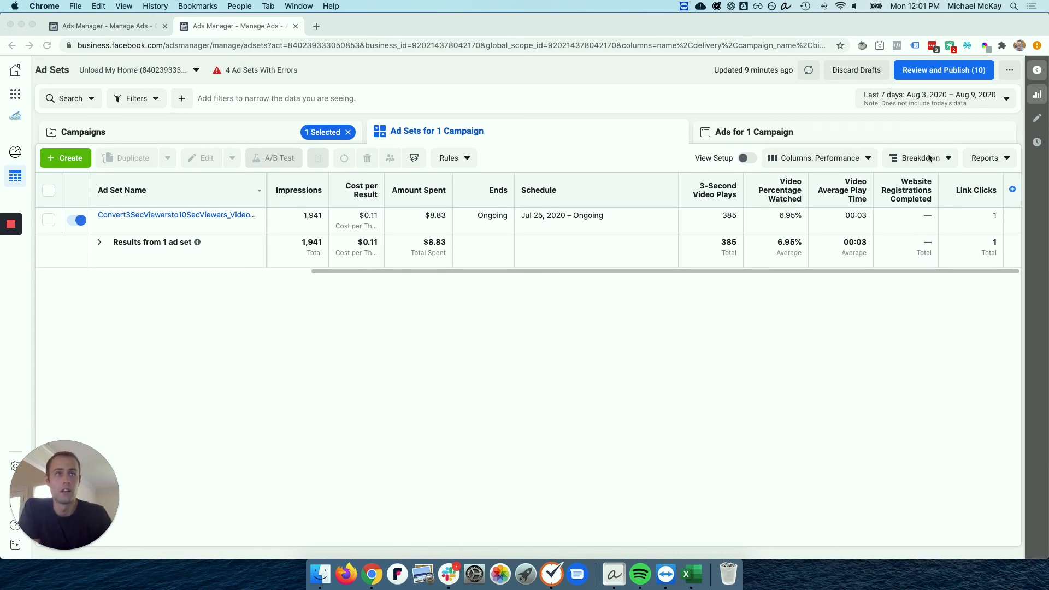
Set the reporting date range of the Convert3SecViewersto10SecViewers ad set to Aug 7 – Aug 10, 2020.
left_click(961, 99)
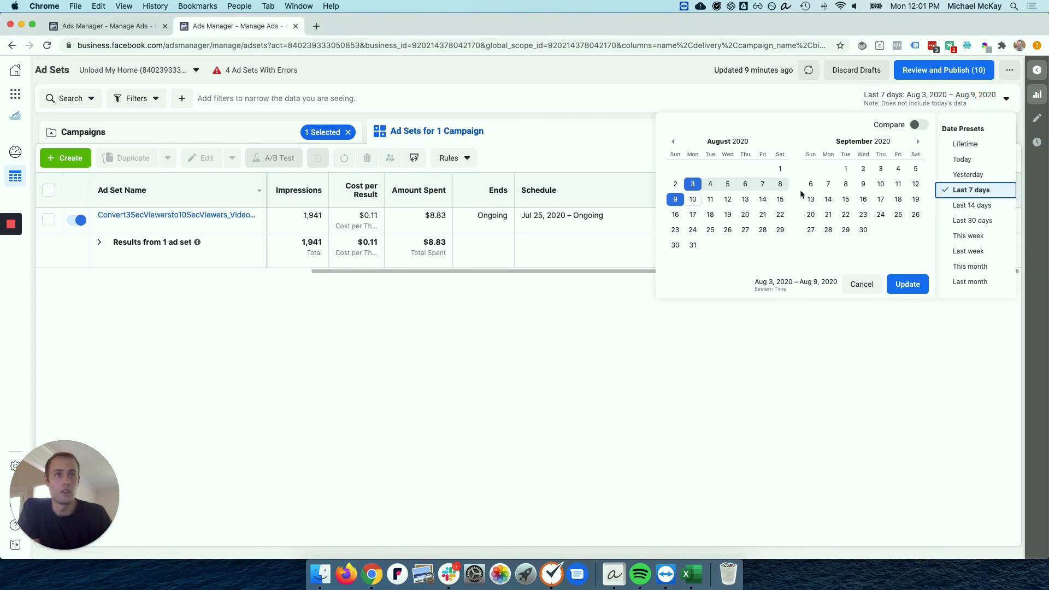
left_click(762, 184)
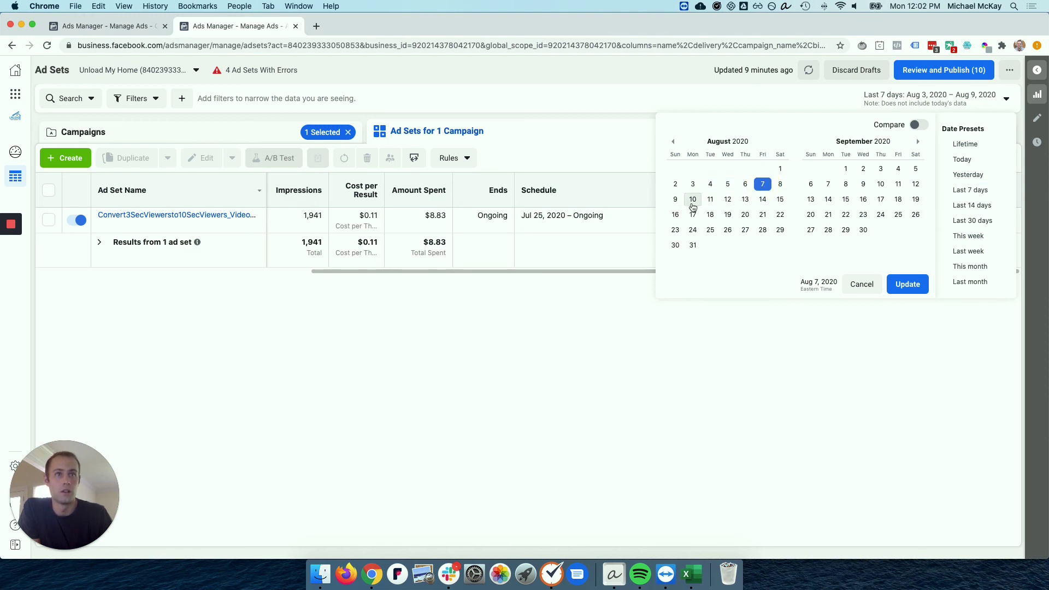
left_click(692, 200)
left_click(907, 284)
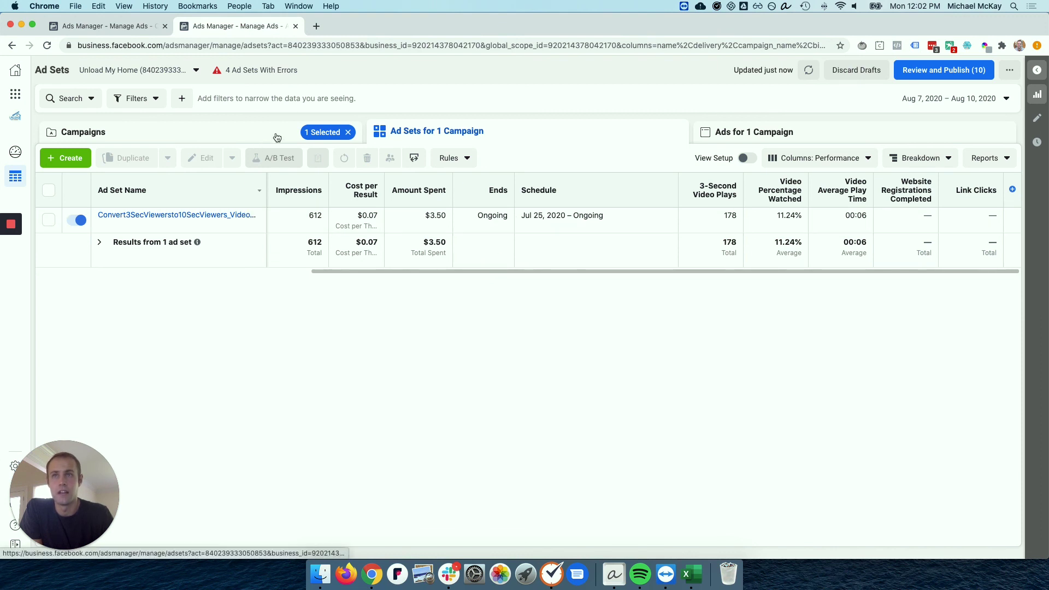
Clear the age breakdown from the four ObjectiveTest campaigns and deselect the LeadGeneration campaign.
left_click(106, 26)
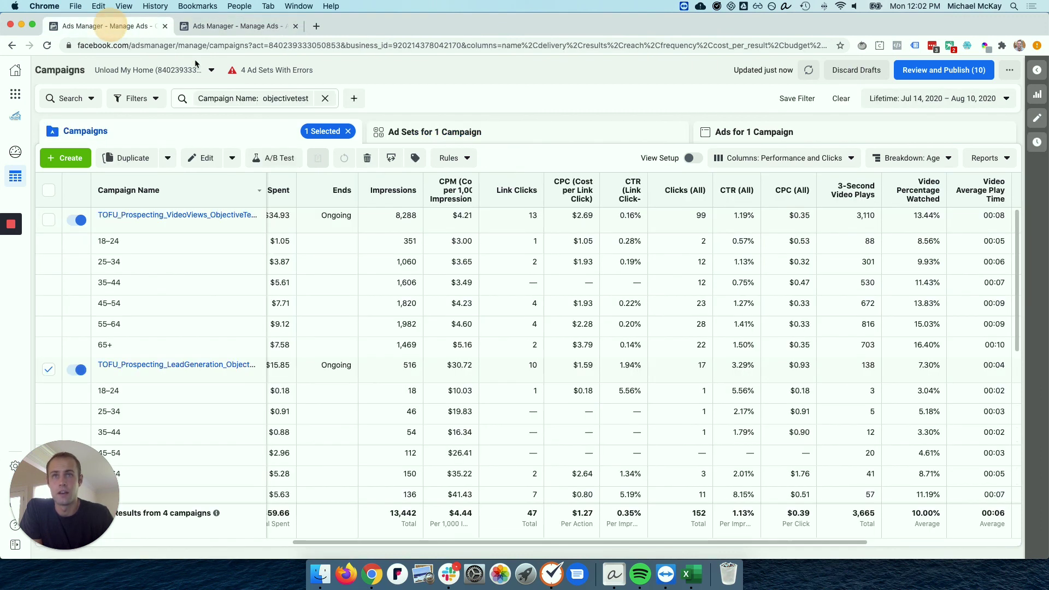
left_click(903, 157)
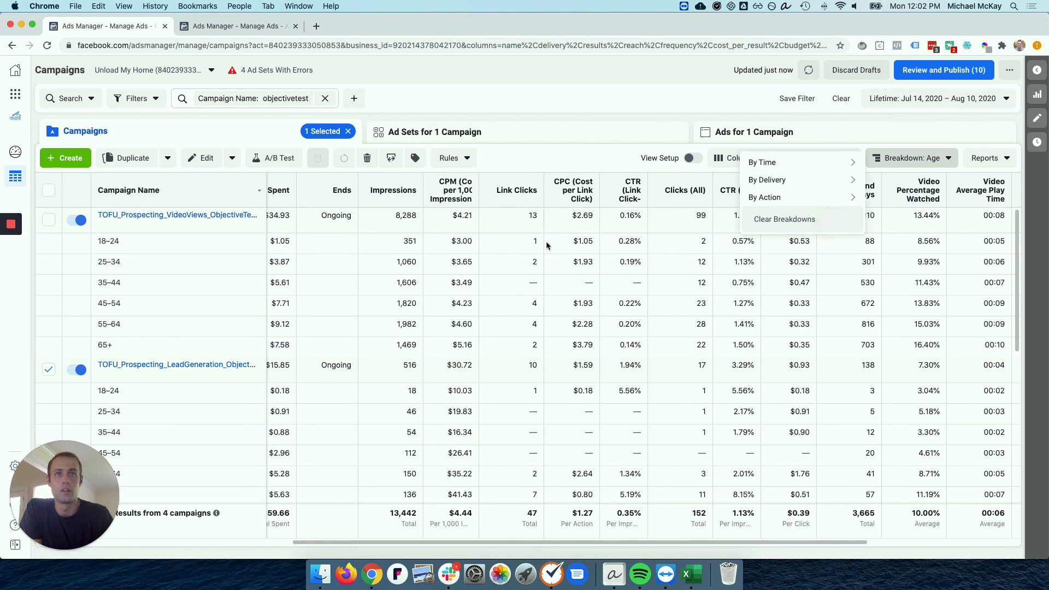
left_click(832, 219)
left_click_drag(496, 349, 112, 343)
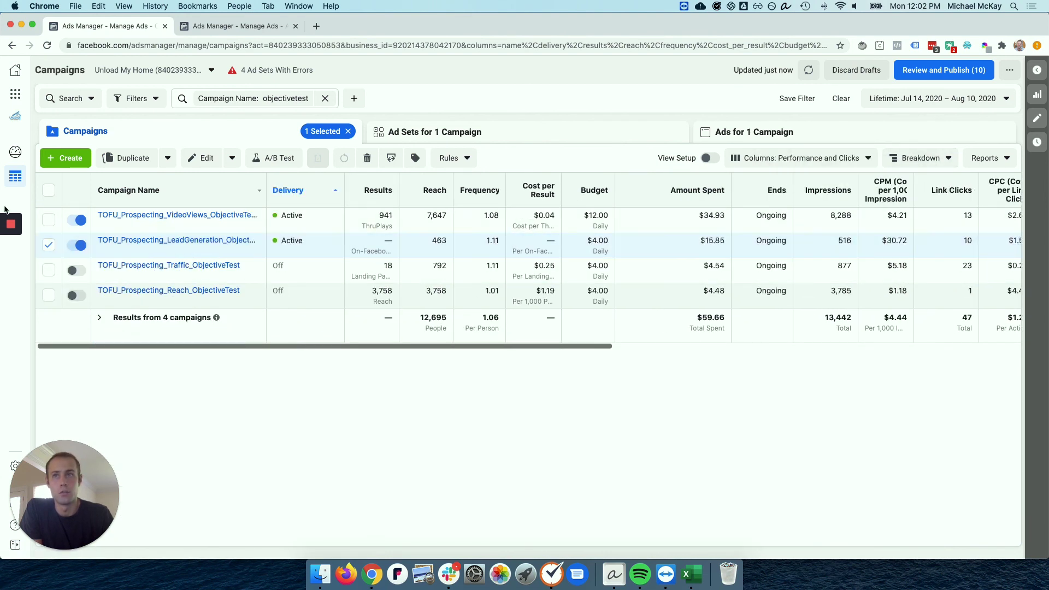
left_click(48, 244)
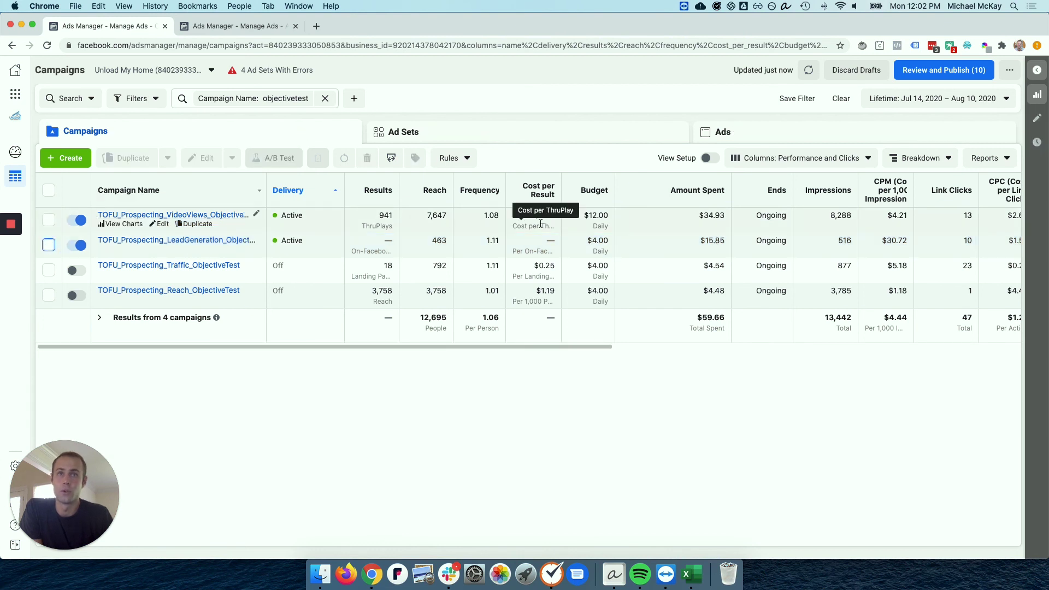